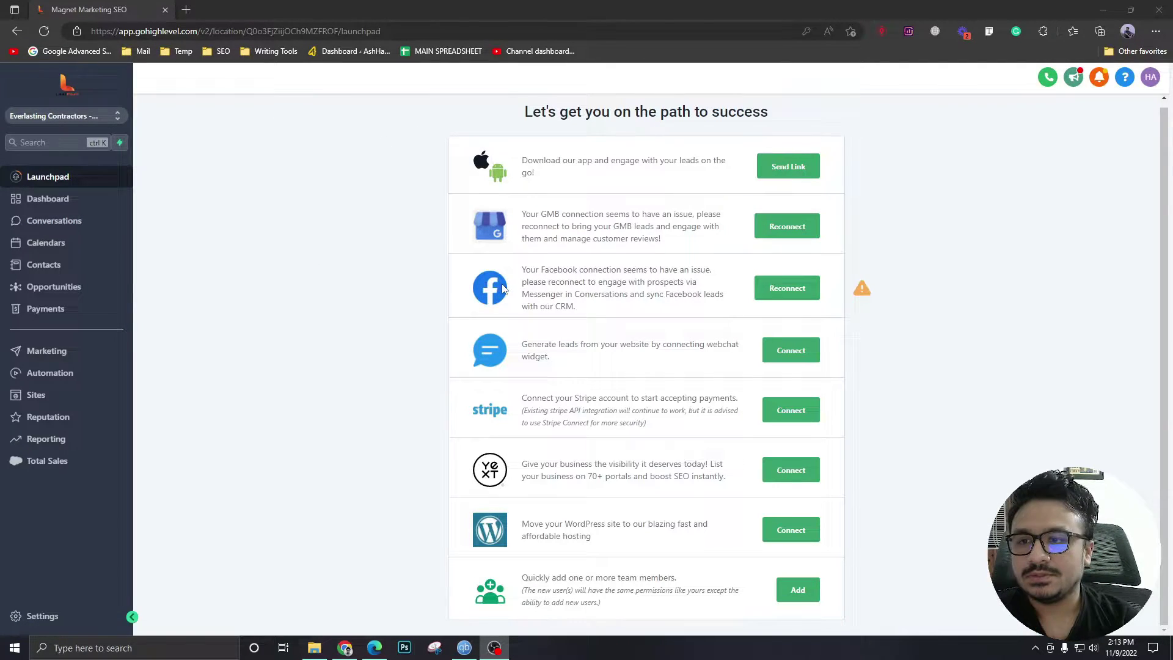
Switch to the agency view and bring up its Company settings page.
click(92, 118)
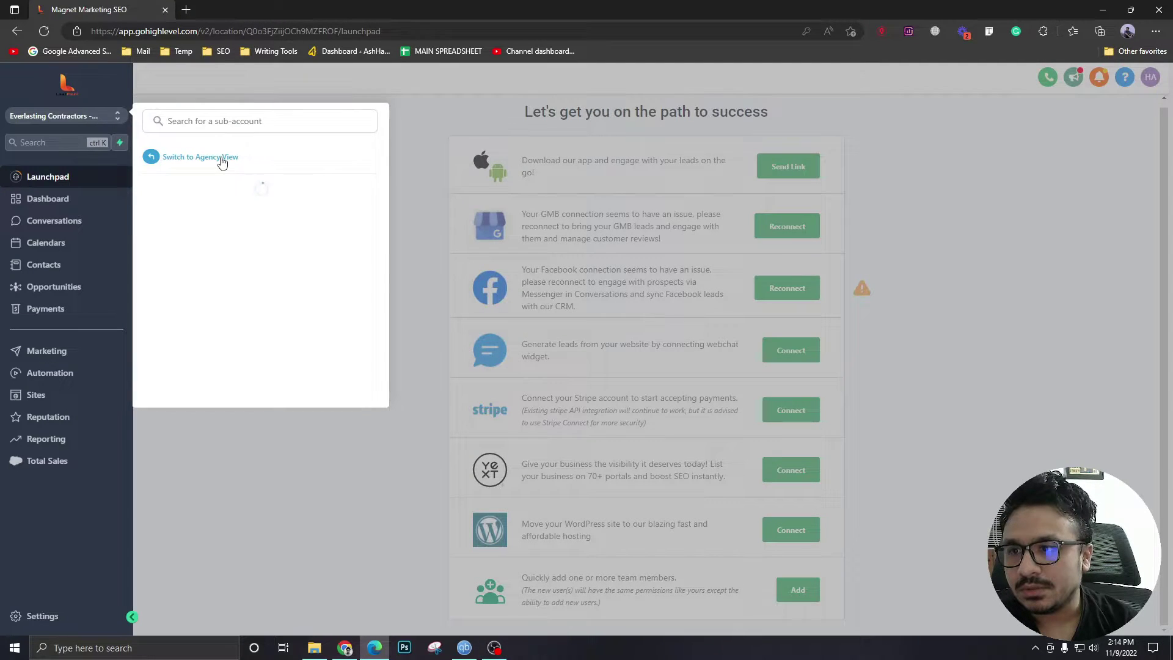
click(220, 157)
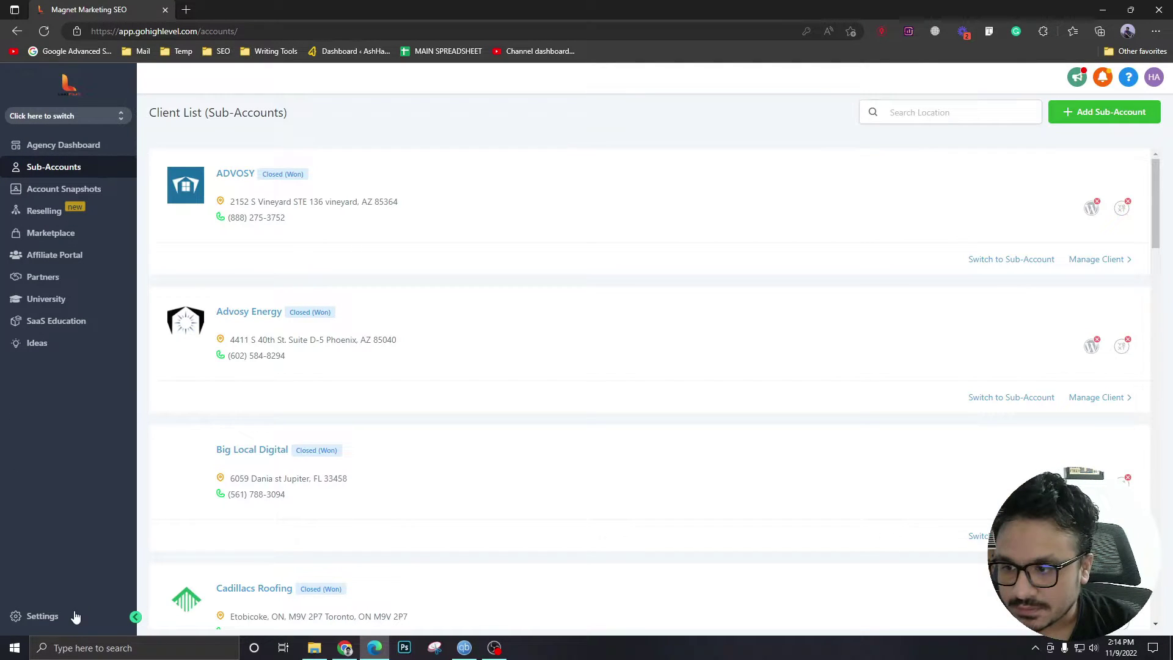
click(36, 616)
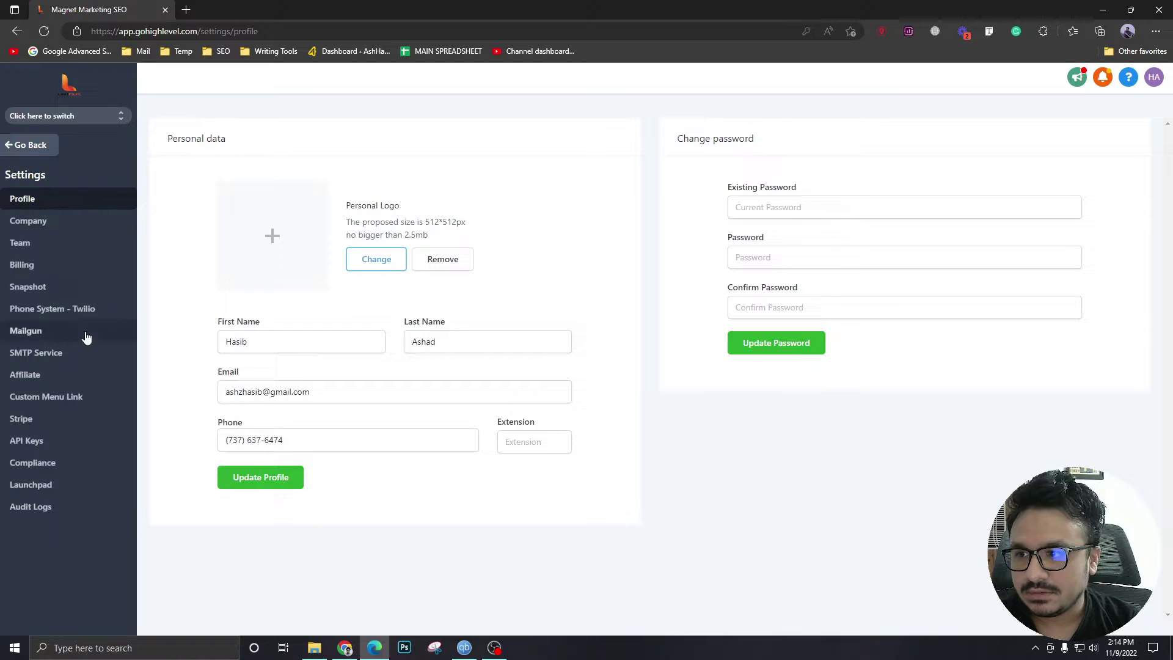
click(28, 220)
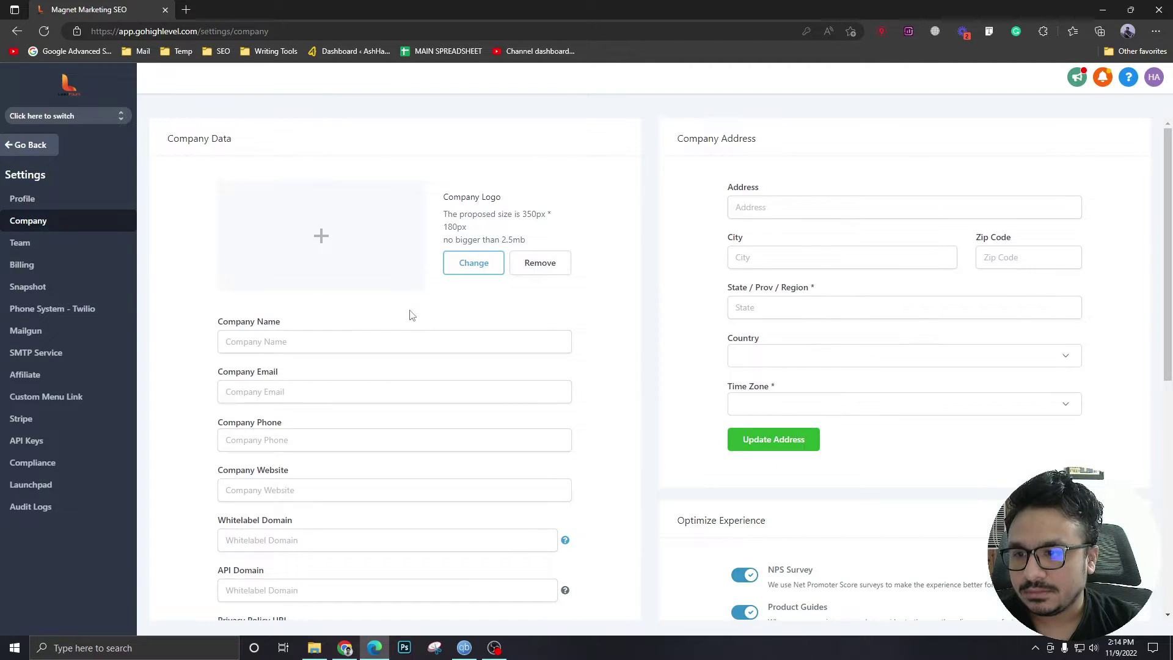
scroll(413, 314, down, 4)
scroll(414, 314, down, 2)
Enter '#sb_launchpad {display:none!important;}' in Custom CSS, correcting the 'sb' selector name.
click(314, 391)
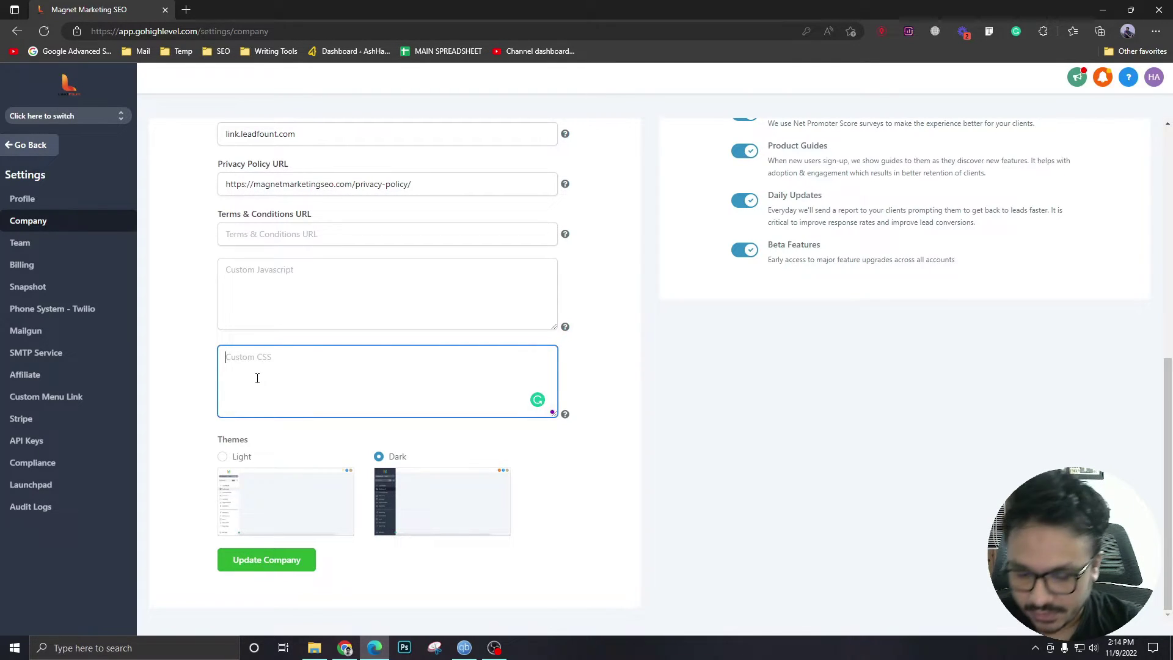
text(#sb_launchpad {)
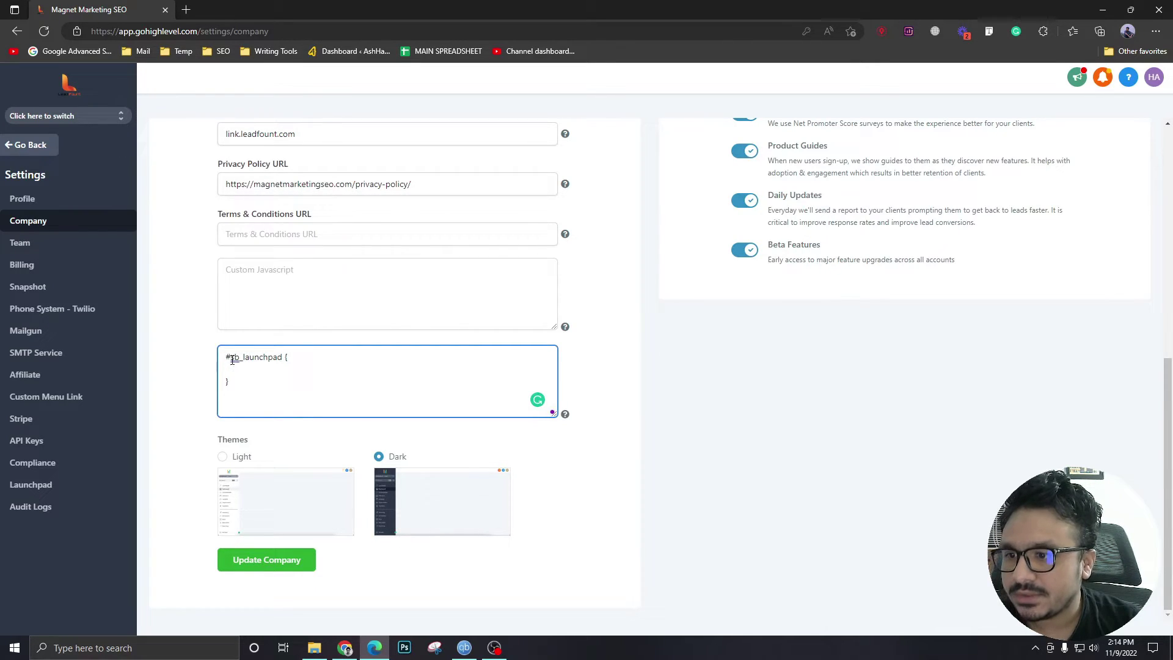
double_click(239, 360)
click(261, 368)
text(display:n)
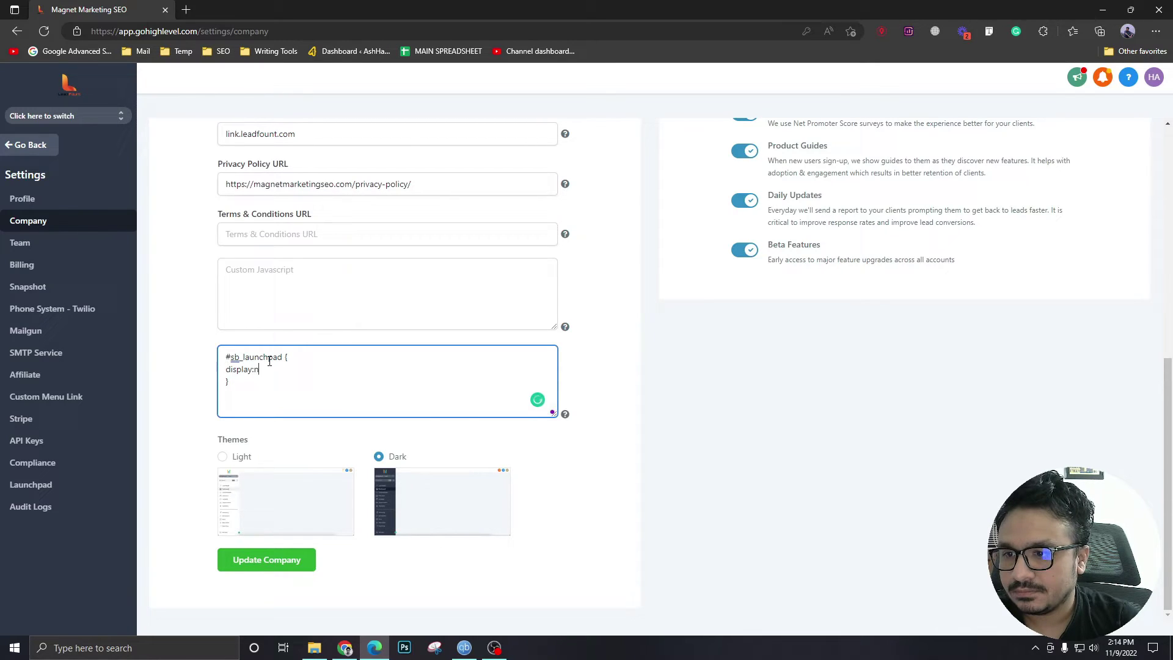
text(one)
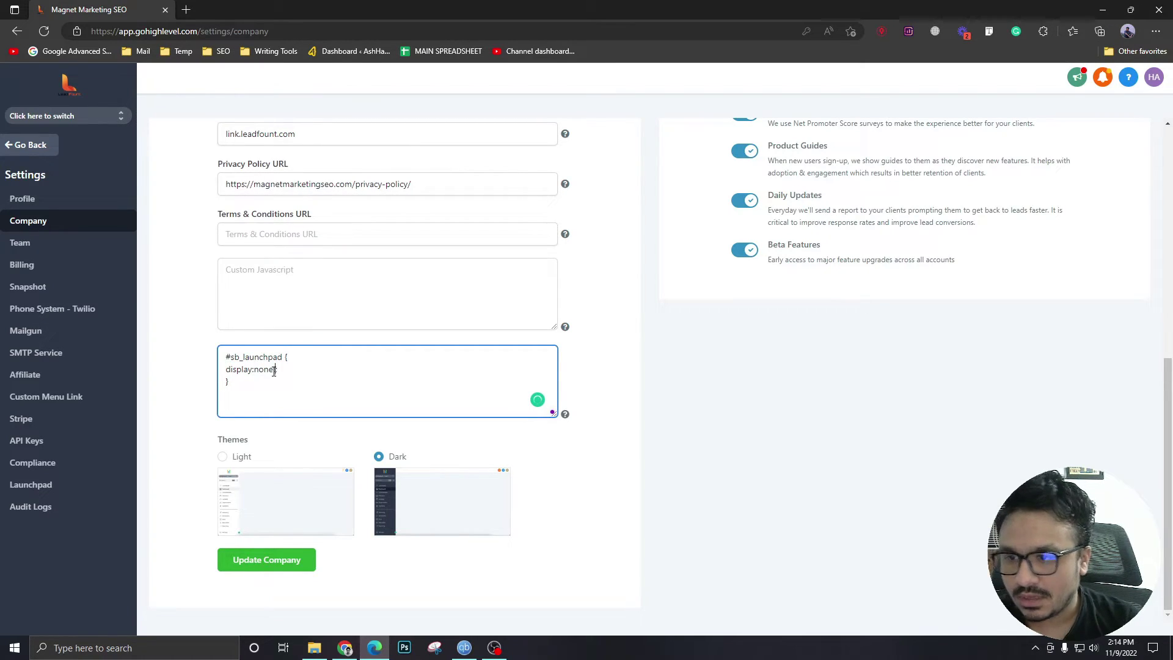
text(!important;)
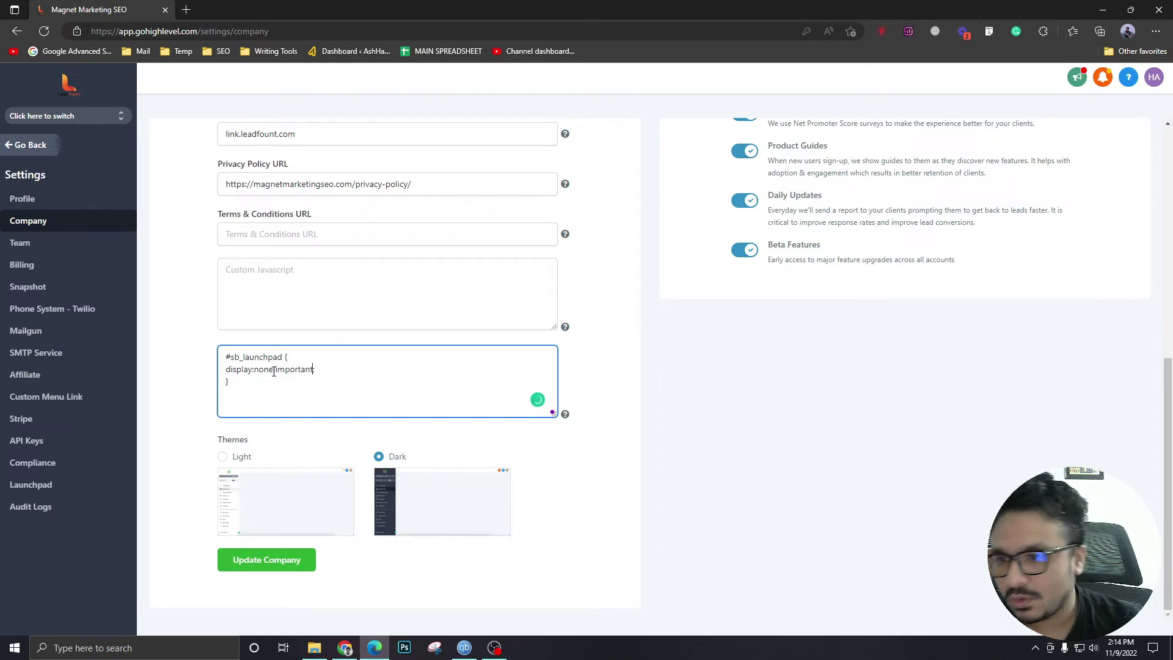
click(186, 387)
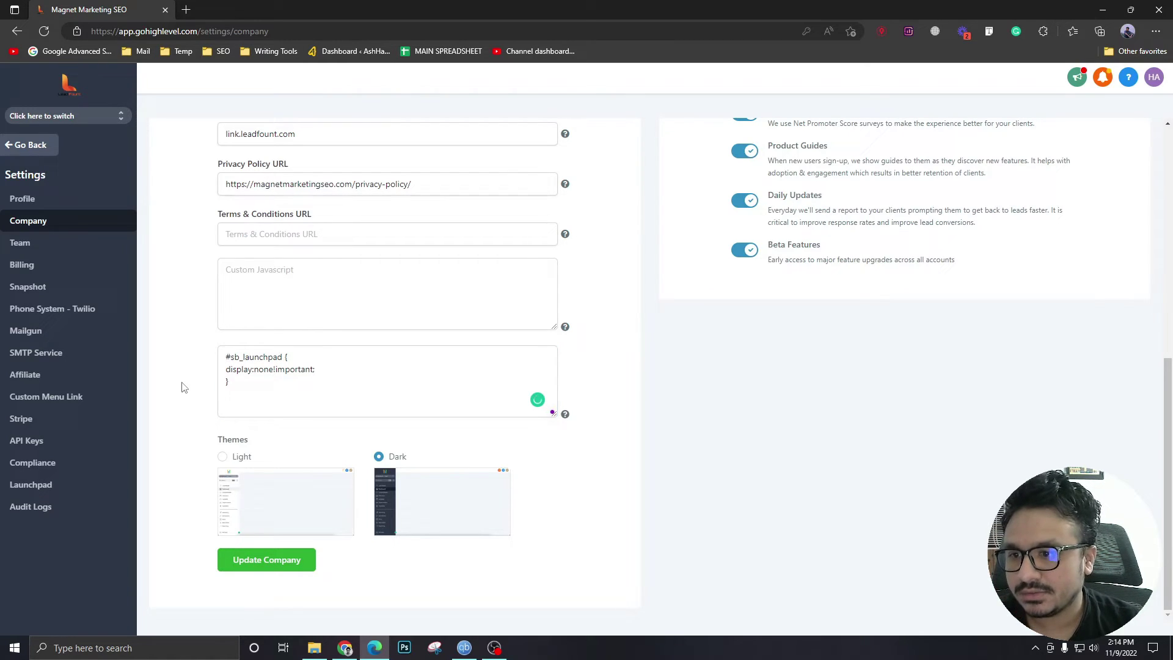
Save the company update, switch to Everlasting Contractors, and reload the page.
click(254, 563)
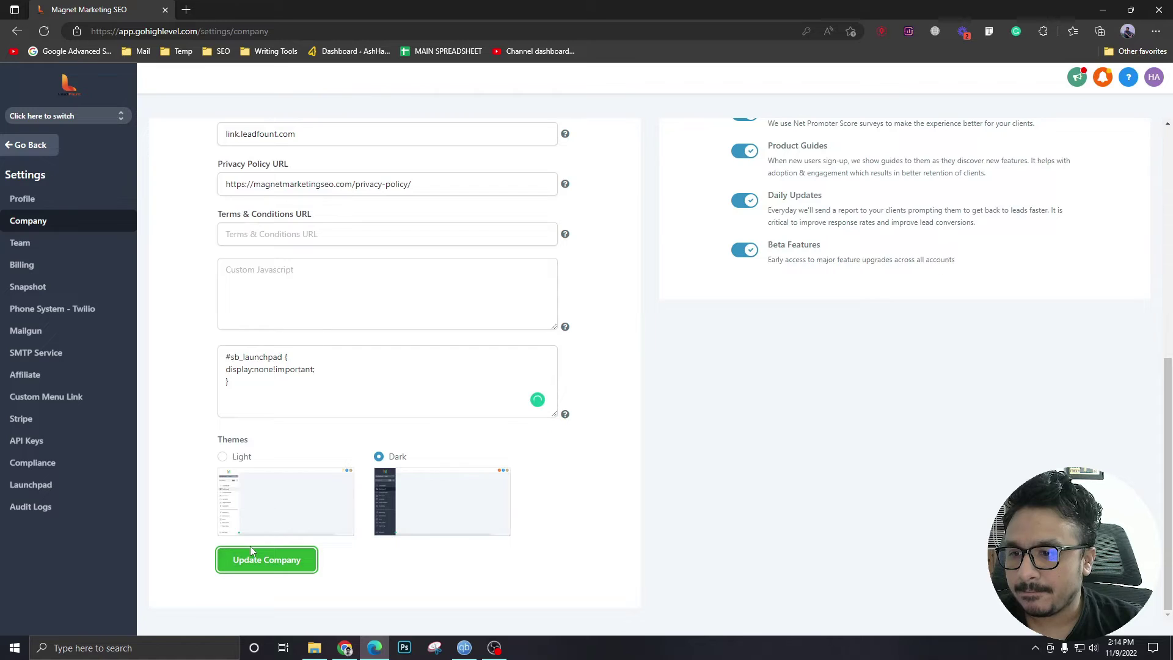
click(78, 118)
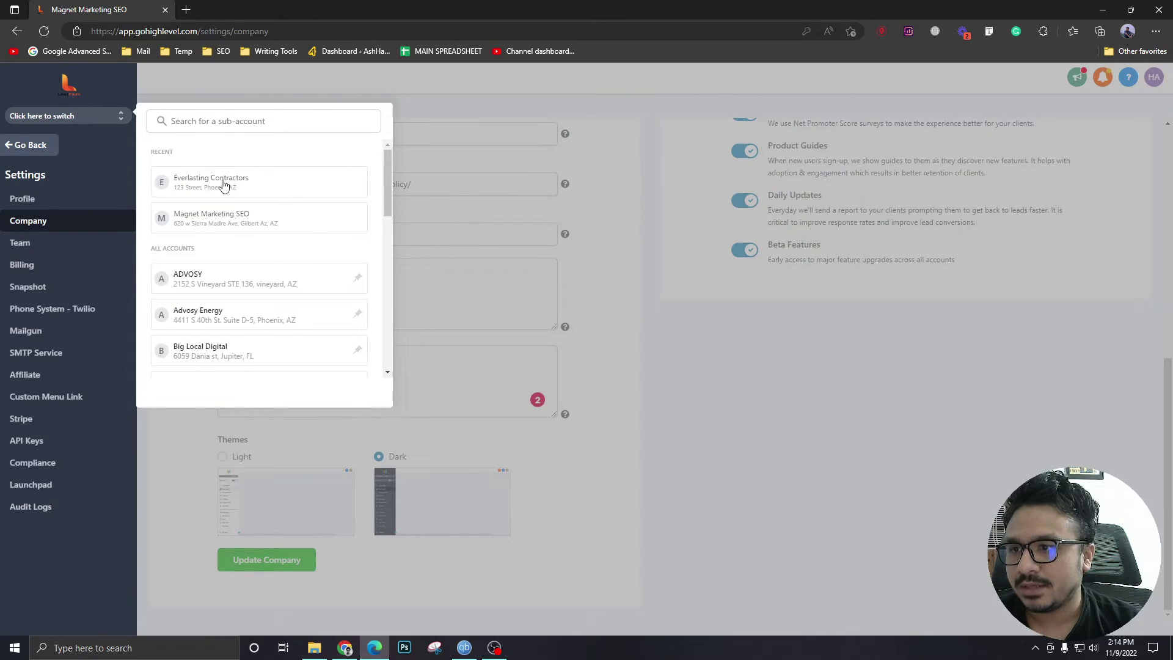
click(223, 183)
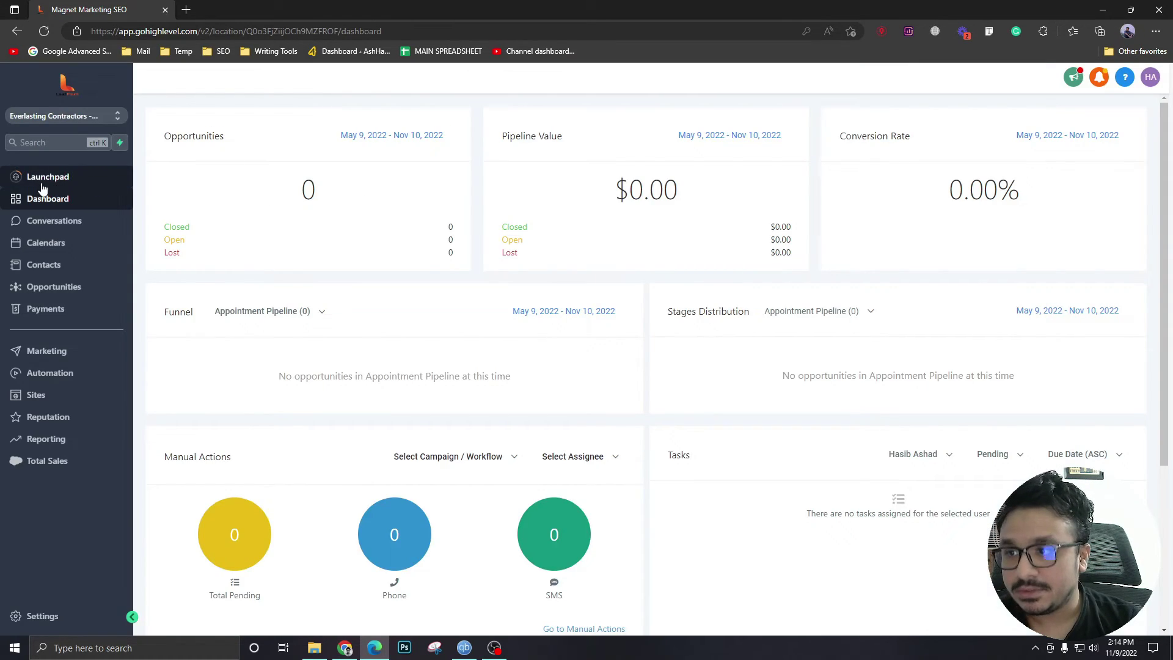
click(45, 31)
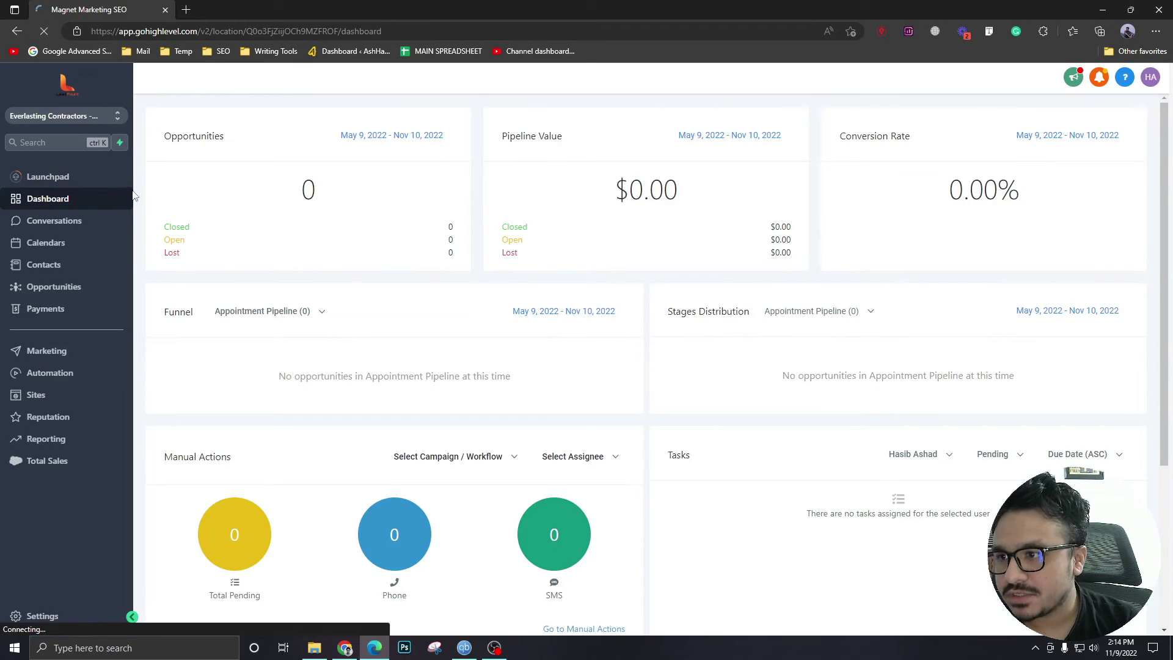